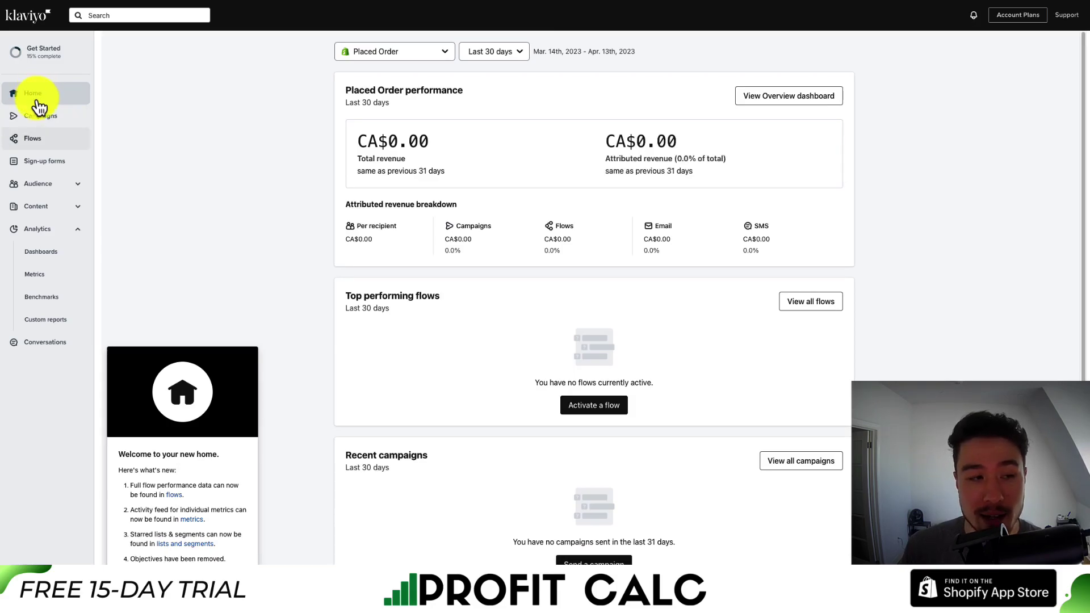
Go to the Flows page listing the Abandoned Cart and Welcome Series drafts
click(37, 142)
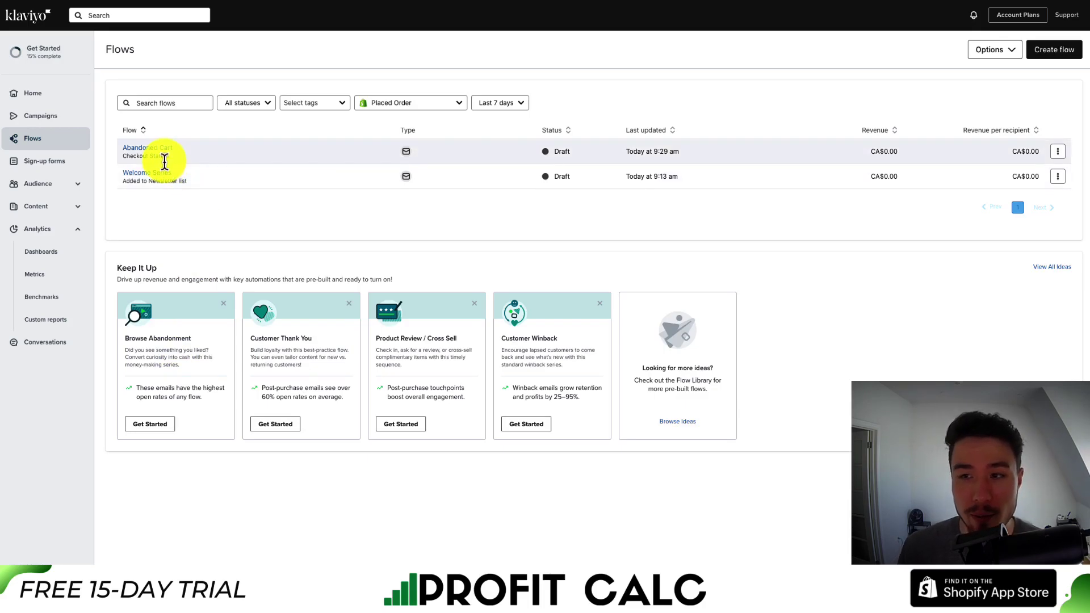
Open the Abandoned Cart flow and delete its extra Email #4 step
click(139, 149)
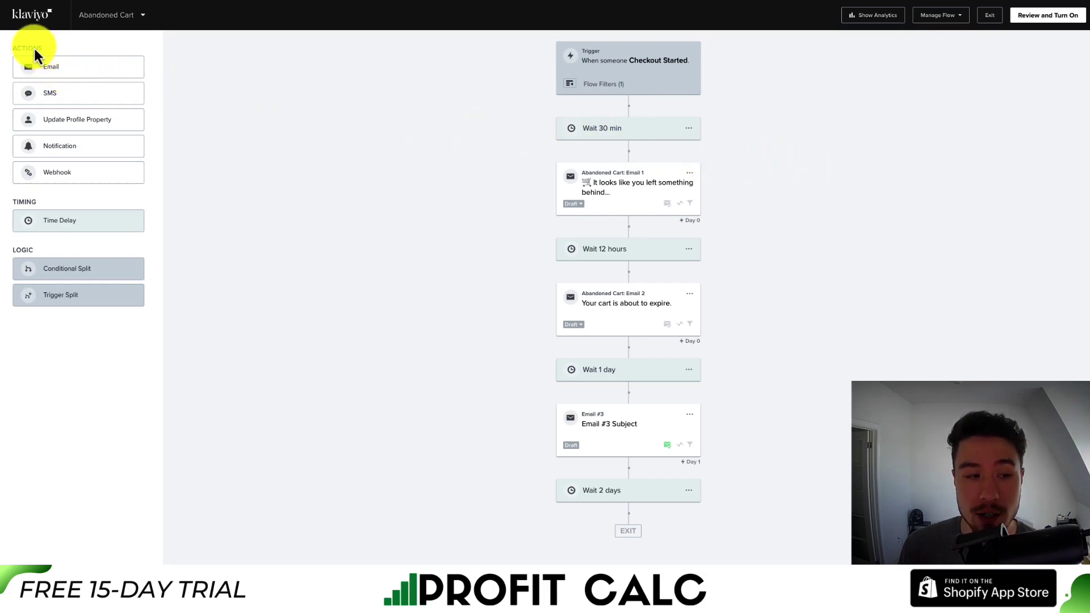
drag(50, 92, 632, 281)
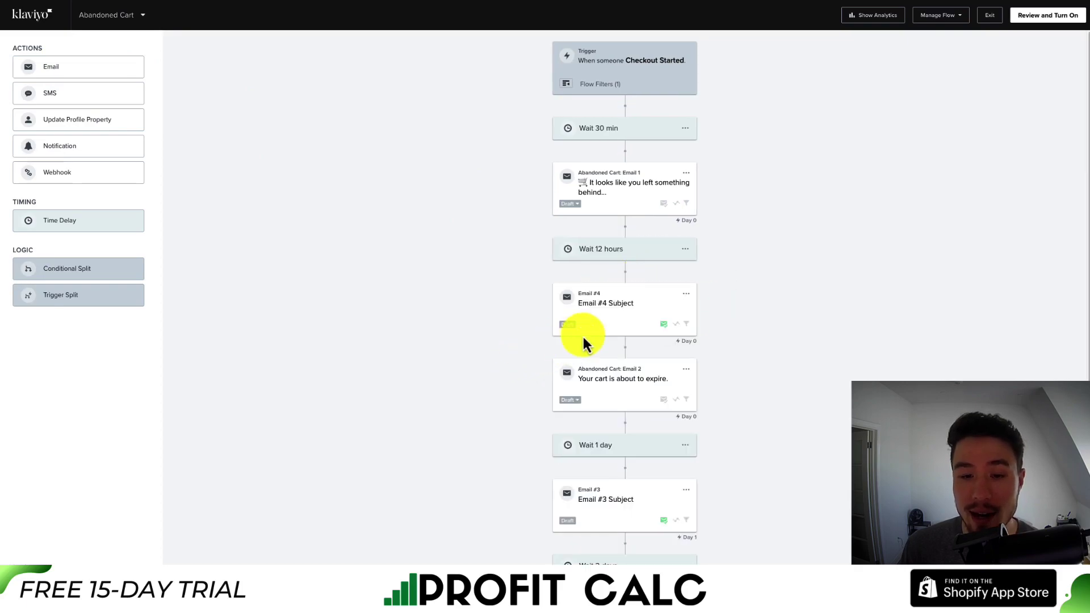
click(686, 295)
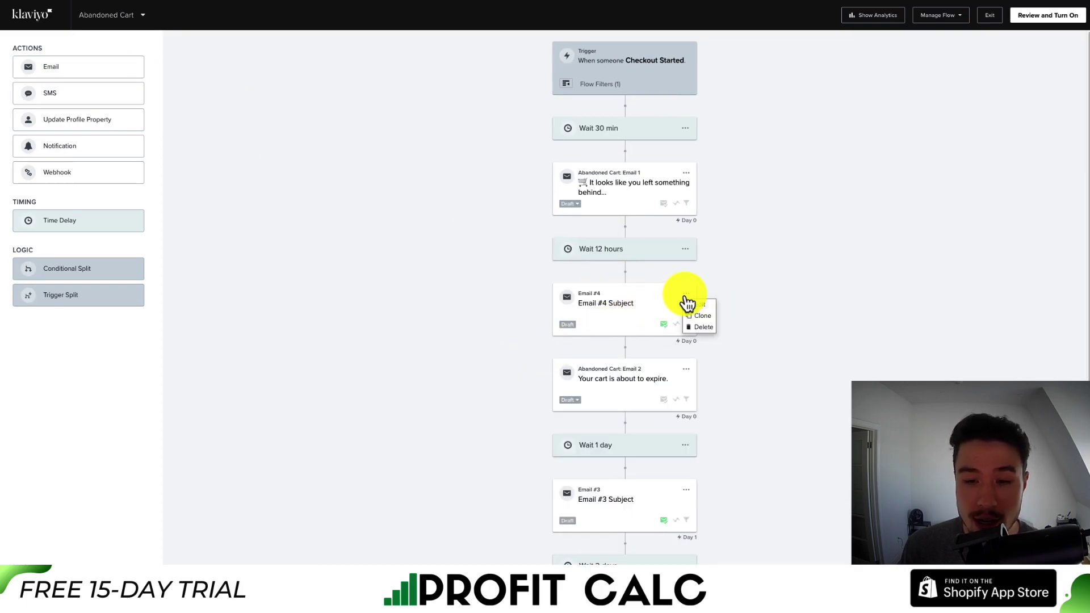
click(691, 327)
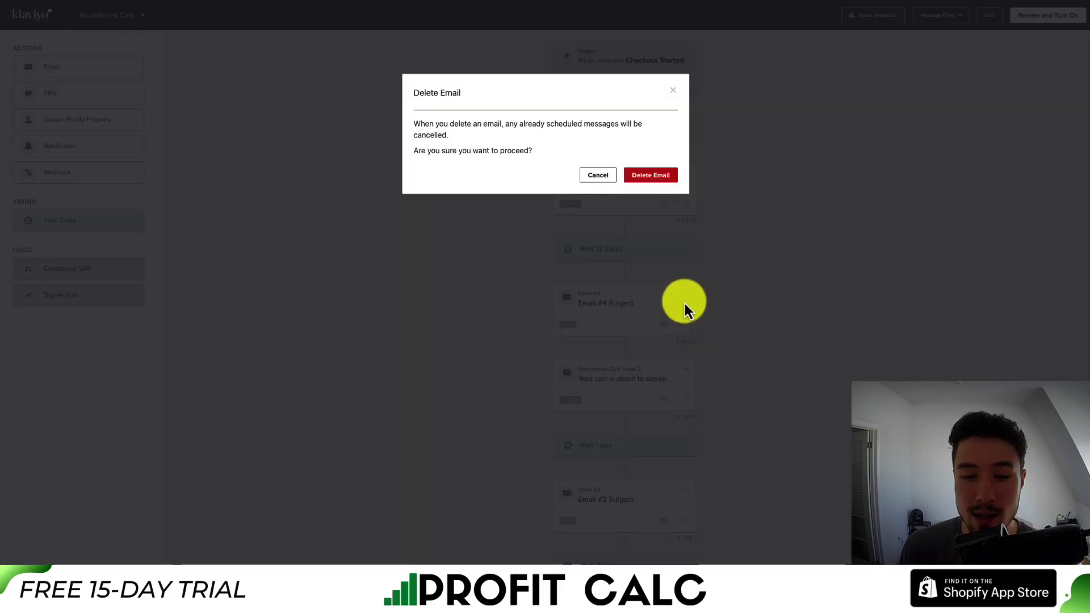
click(651, 176)
drag(641, 249, 629, 329)
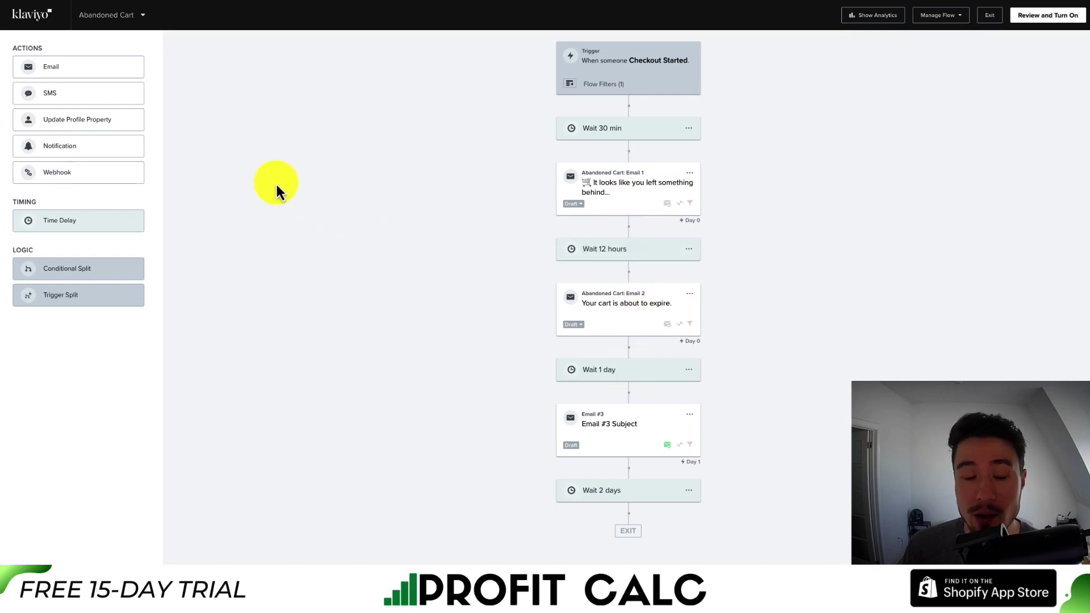
drag(22, 52, 59, 88)
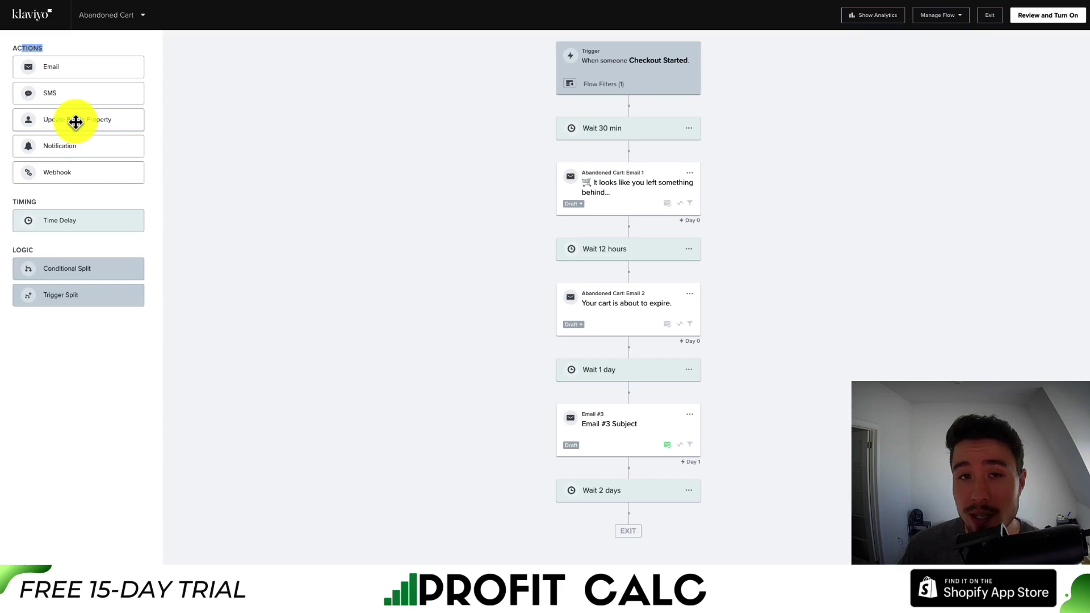
drag(76, 122, 649, 230)
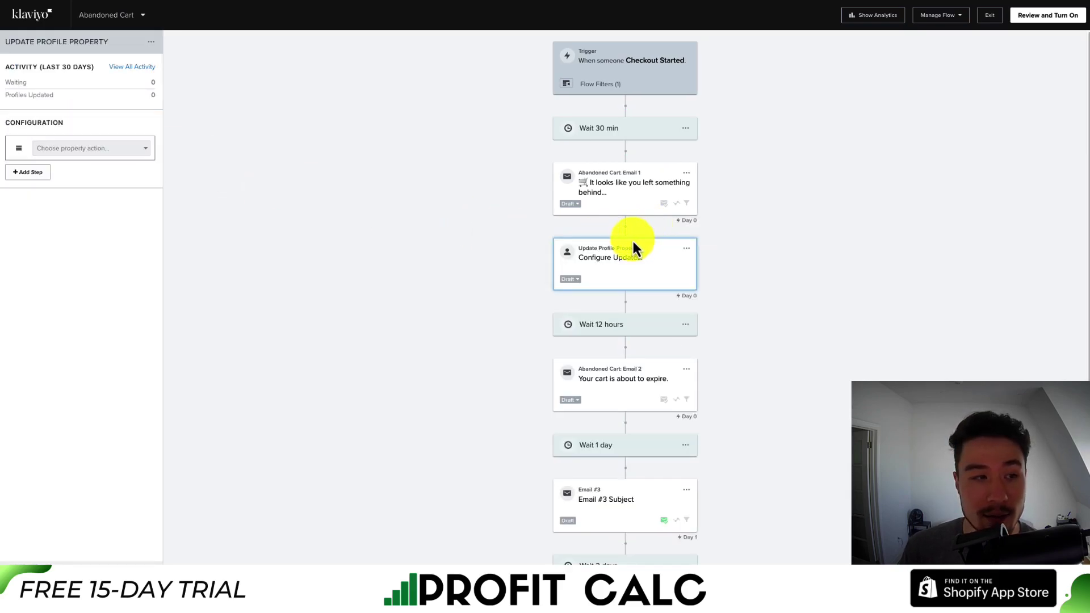
click(68, 149)
click(72, 163)
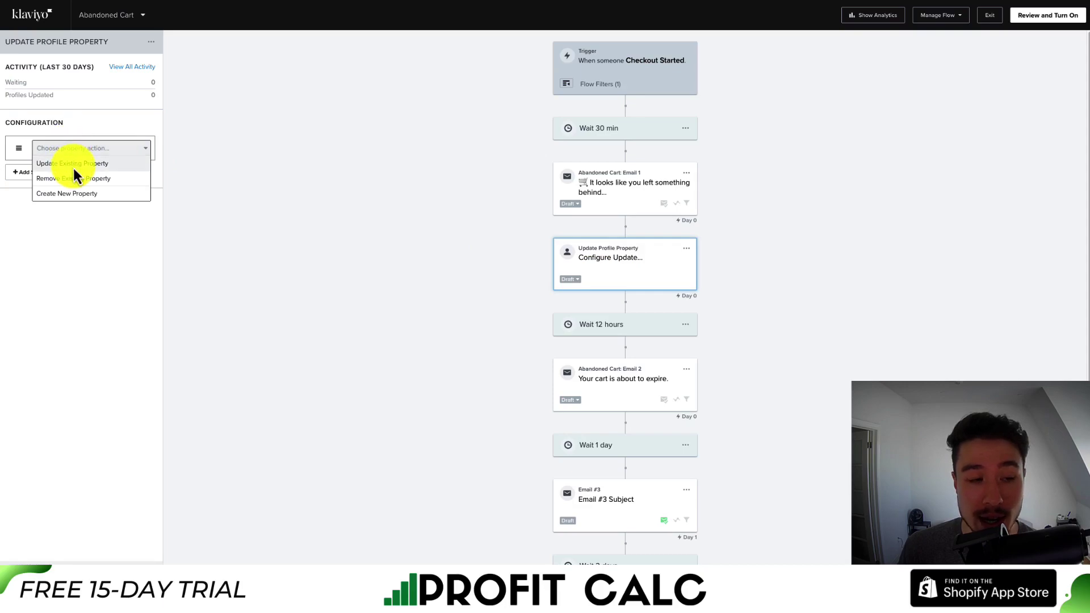
click(93, 166)
scroll(99, 210, down, 3)
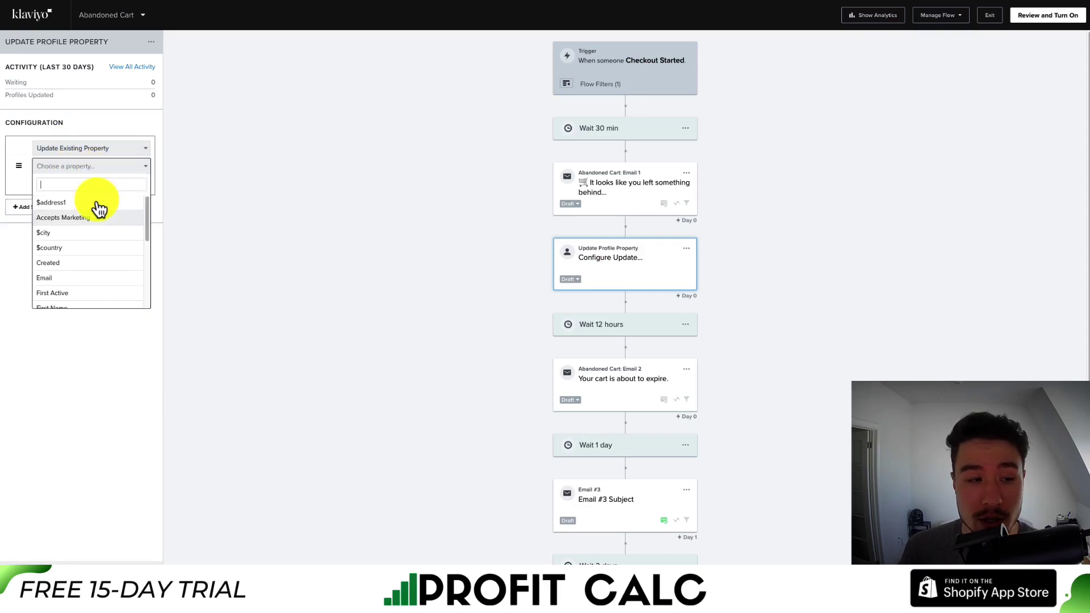
scroll(99, 210, down, 2)
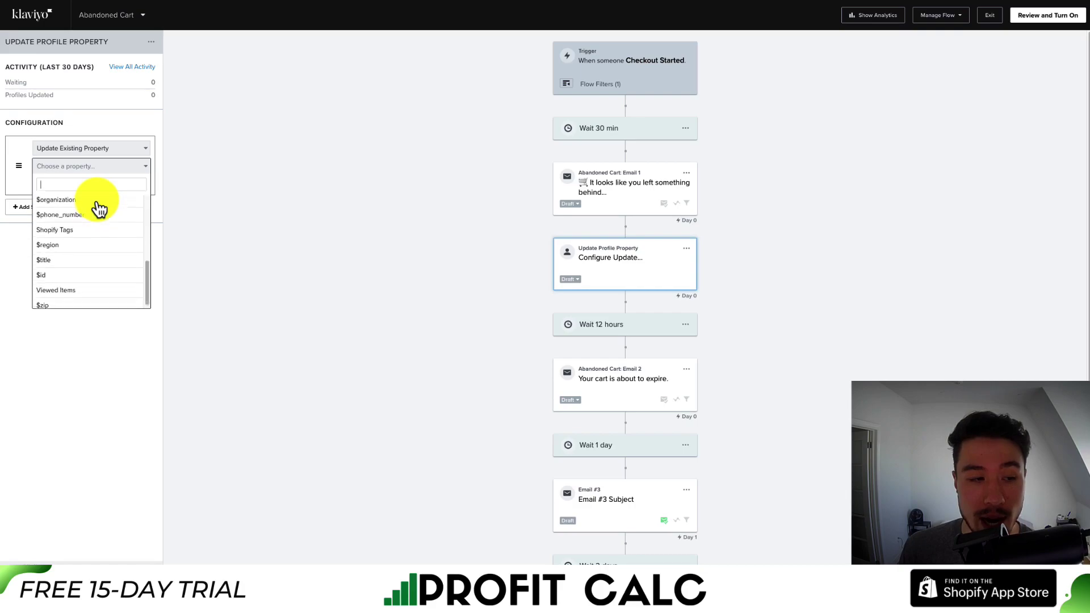
scroll(99, 211, up, 5)
click(81, 353)
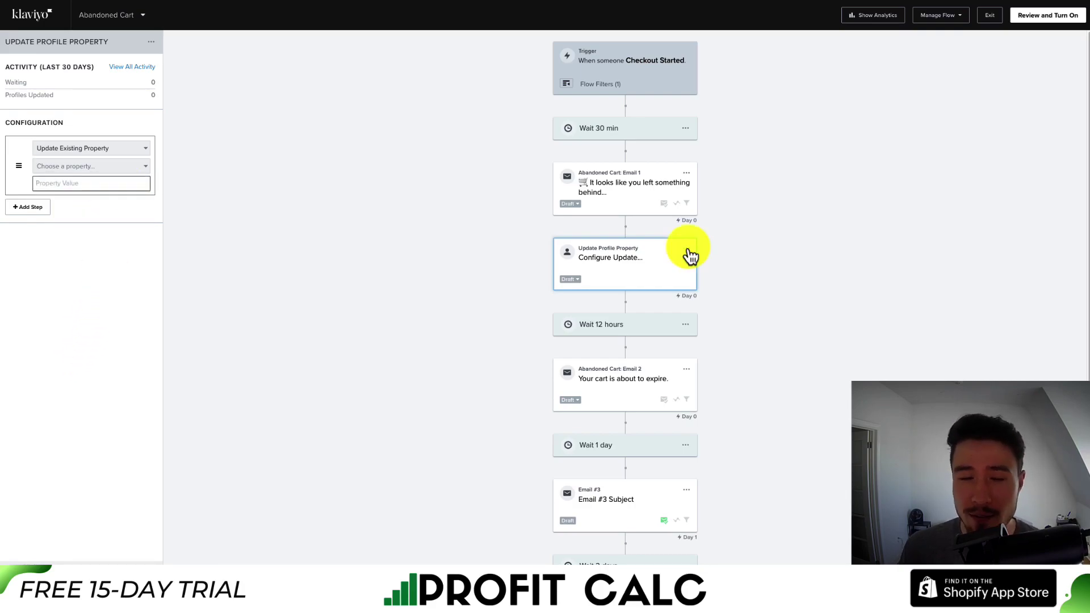
click(694, 274)
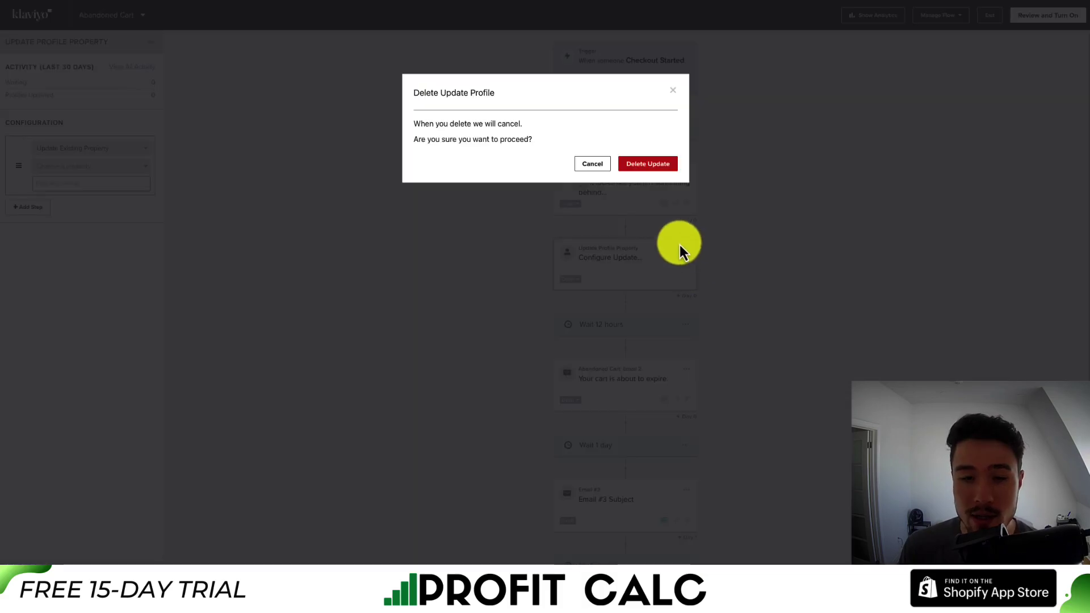
click(630, 166)
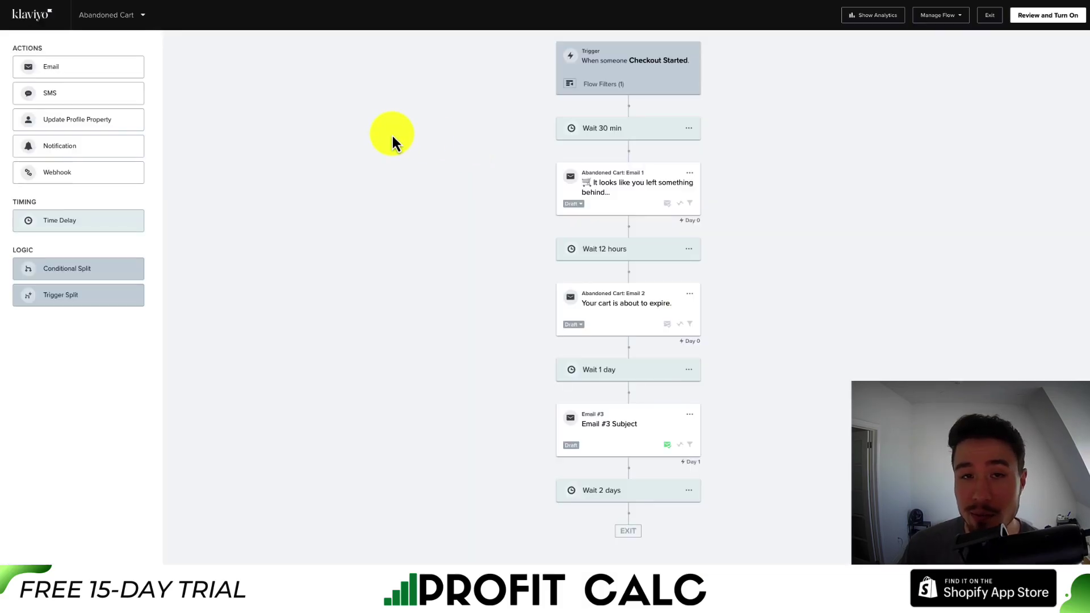
mouse_move(52, 172)
mouse_down()
mouse_move(66, 146)
mouse_move(44, 175)
mouse_move(52, 170)
mouse_up()
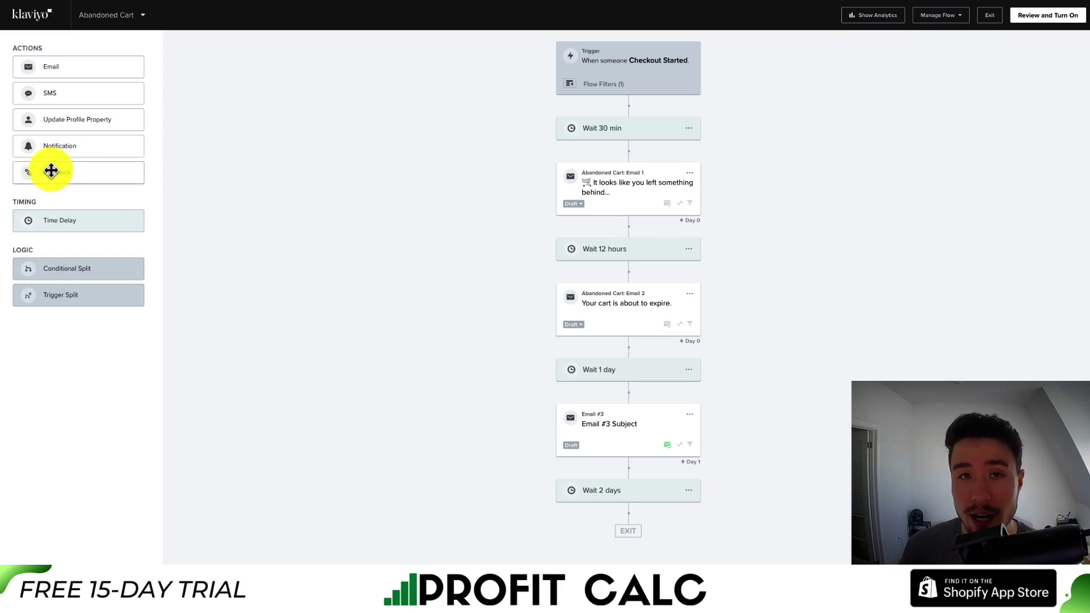
drag(49, 223, 86, 213)
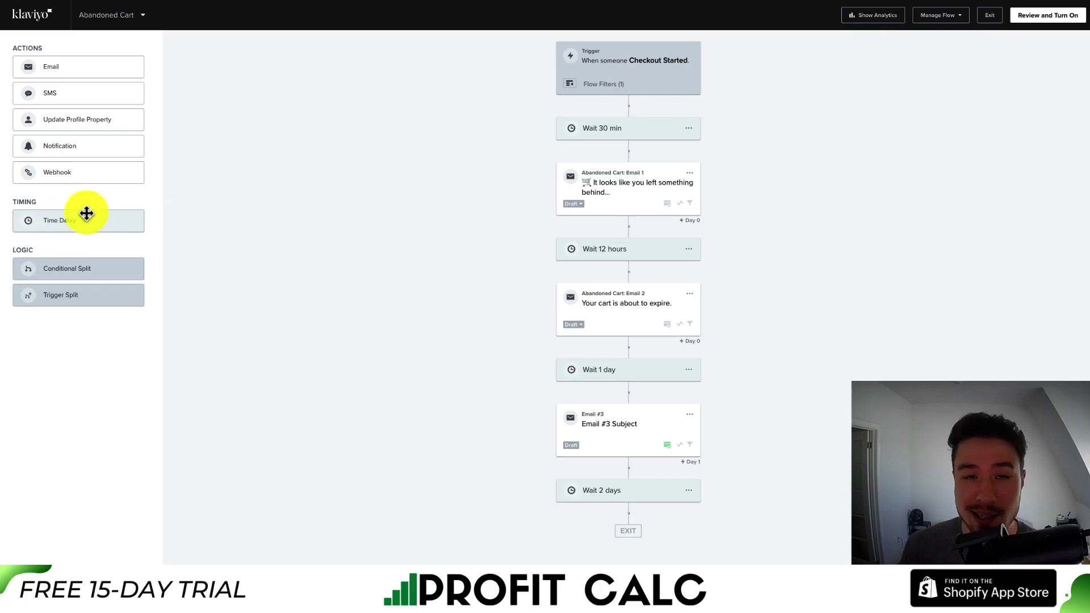
drag(64, 224, 97, 226)
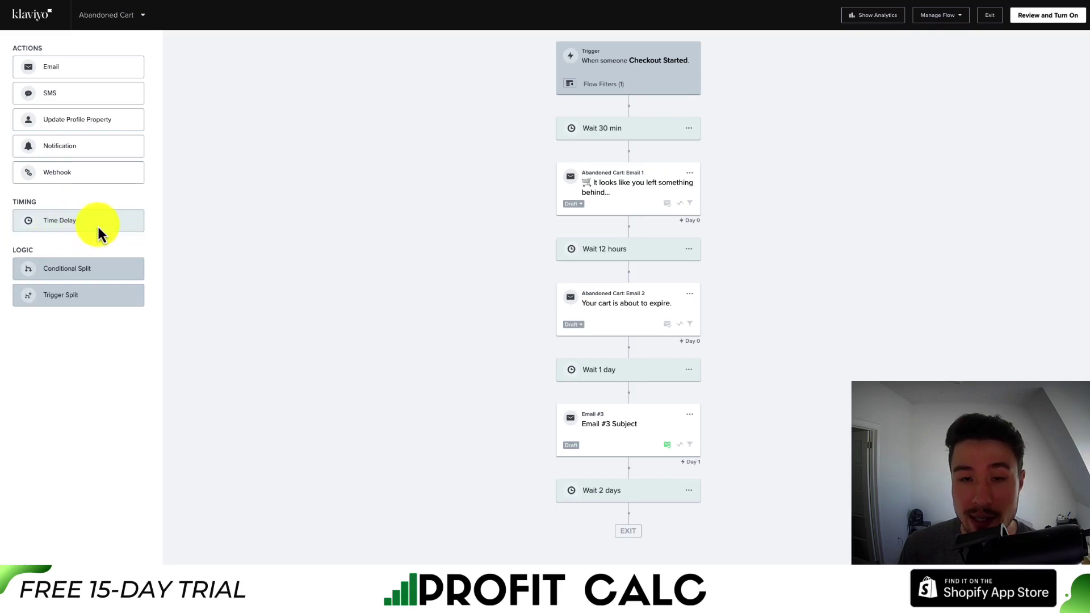
click(604, 252)
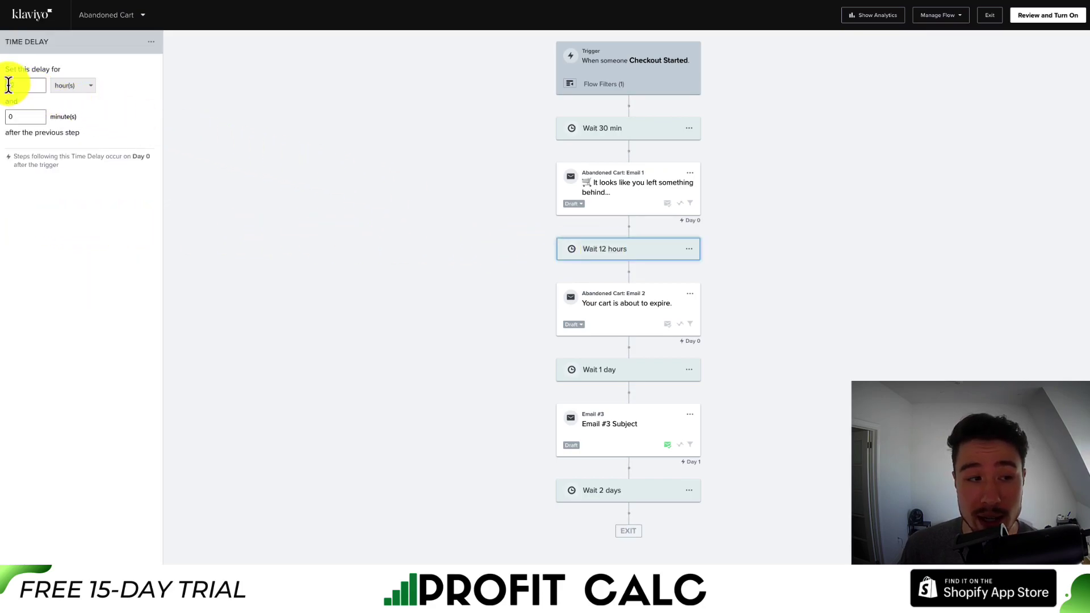
click(73, 89)
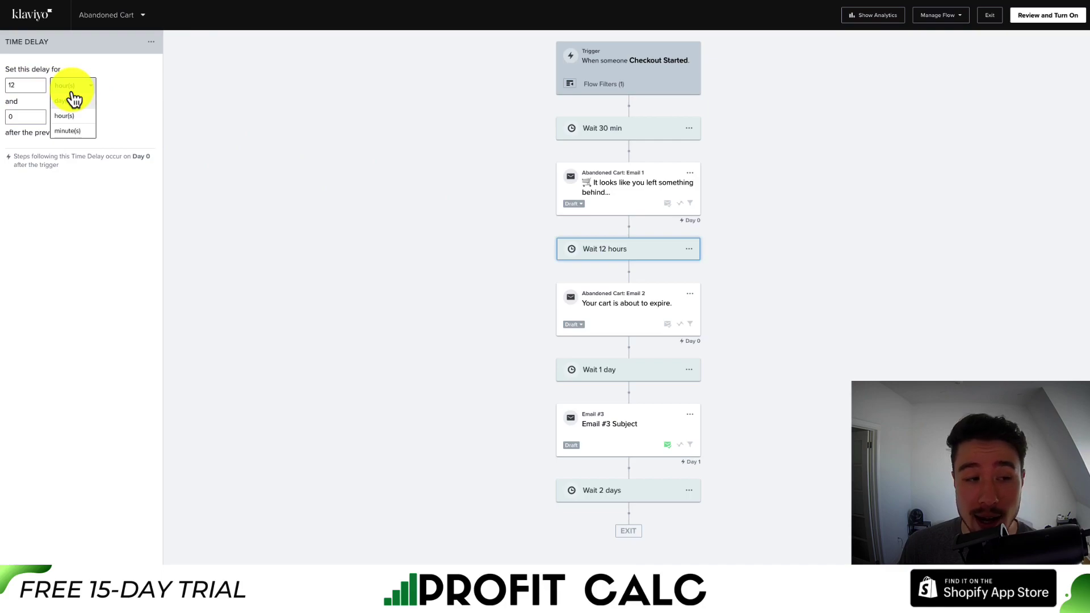
click(64, 116)
click(137, 591)
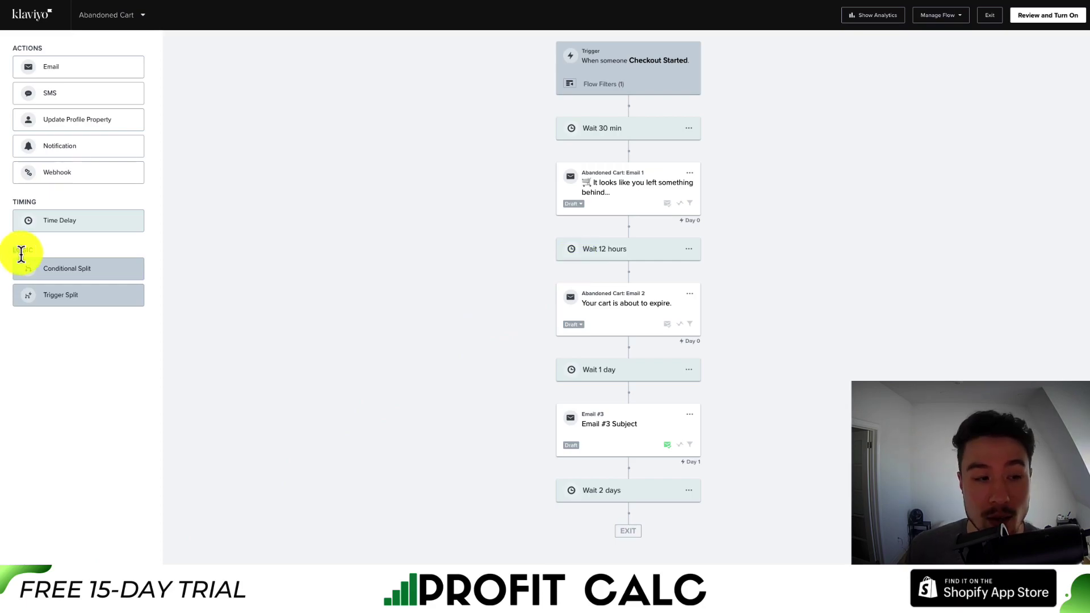
Delete the empty conditional split after Email 2 along with its No path, then view the trigger setup
drag(35, 254, 65, 292)
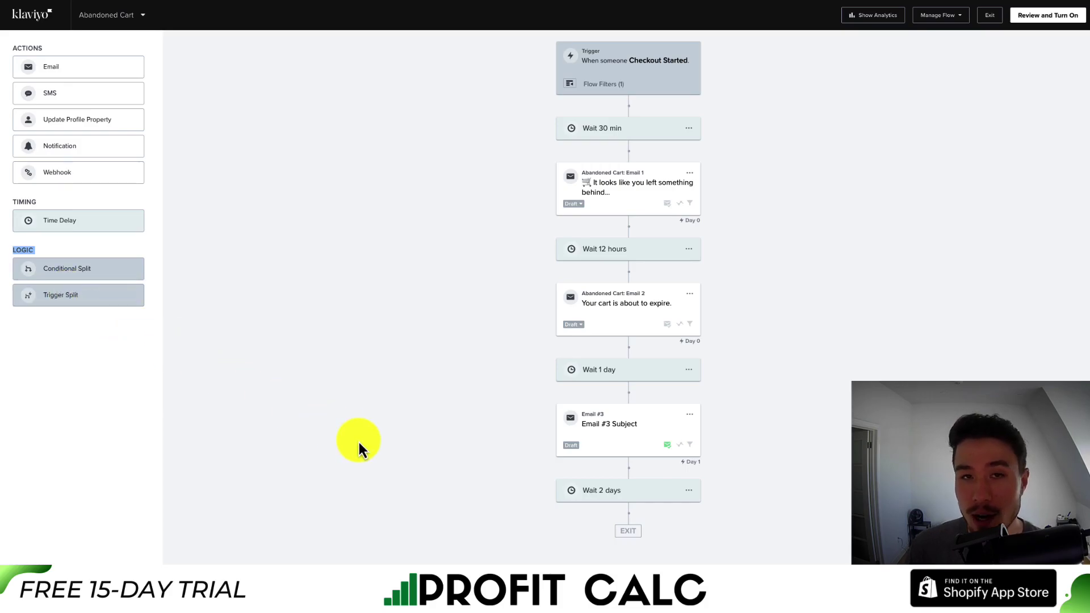
drag(328, 425, 638, 353)
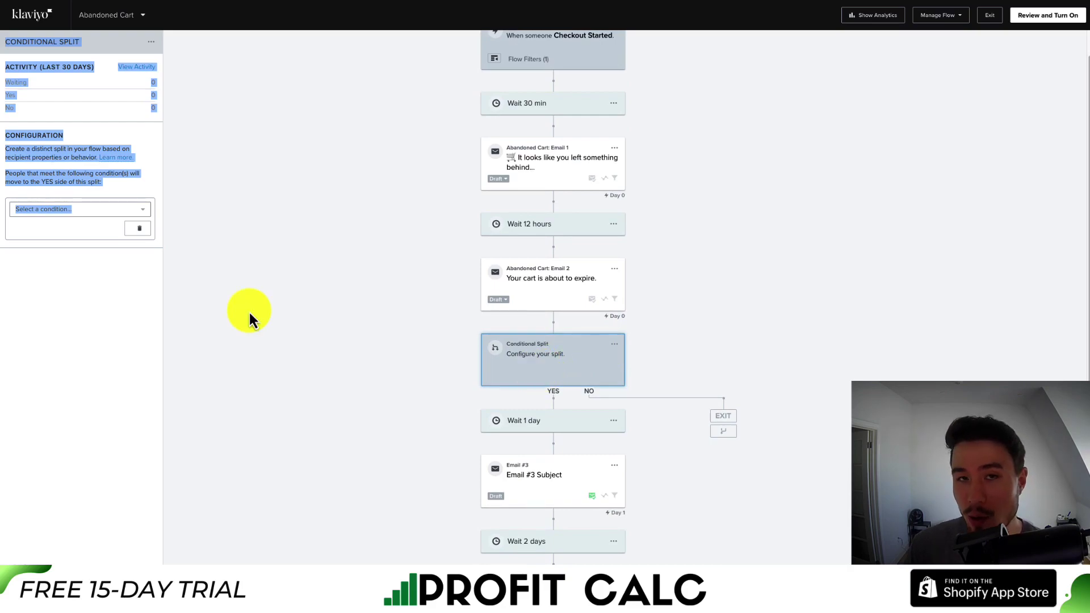
click(614, 344)
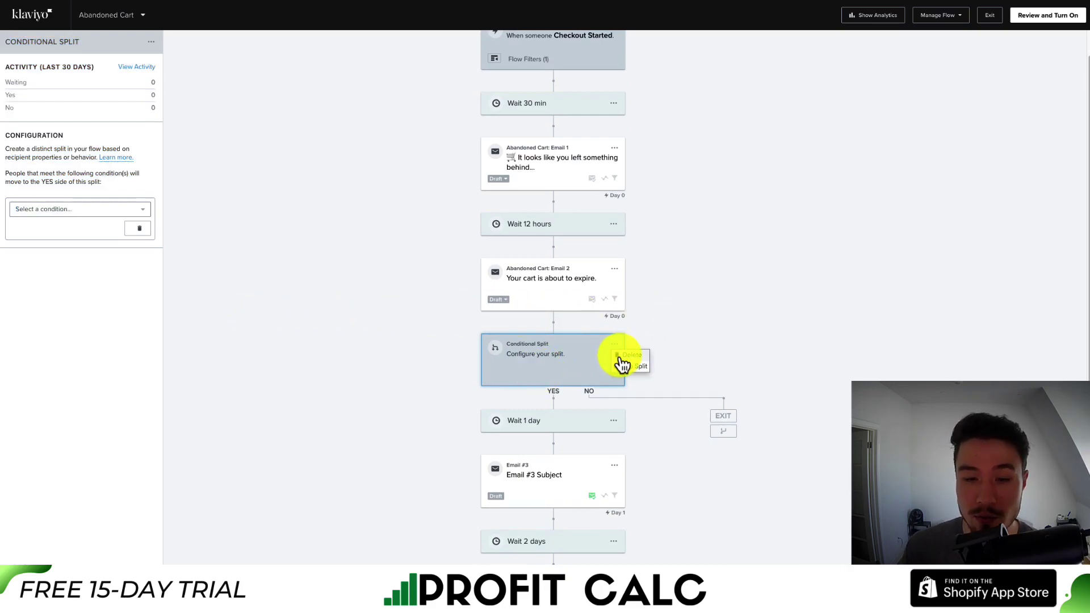
click(620, 359)
click(586, 170)
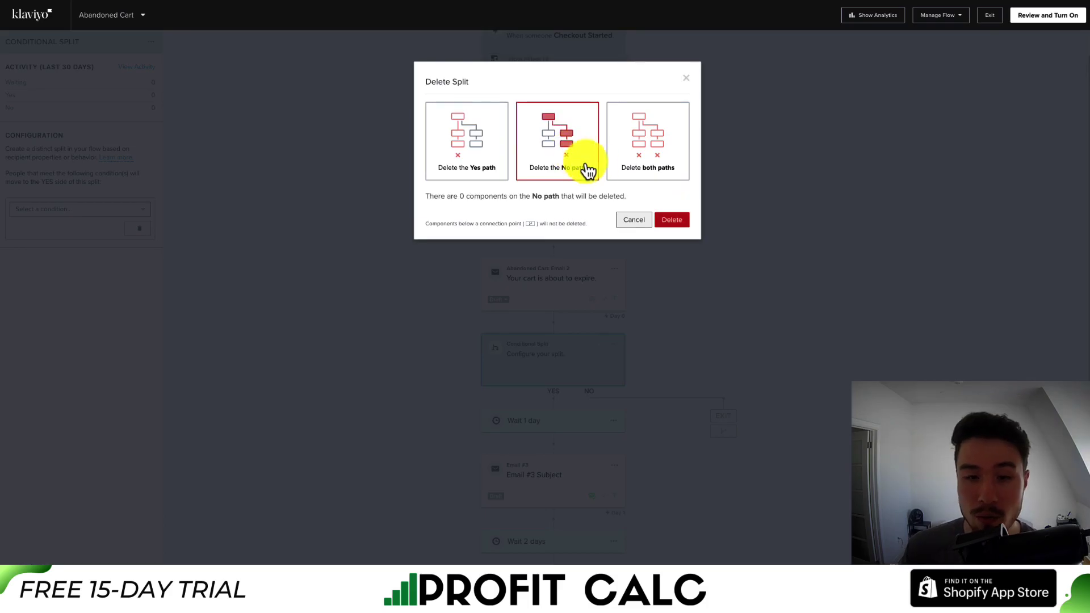
click(662, 222)
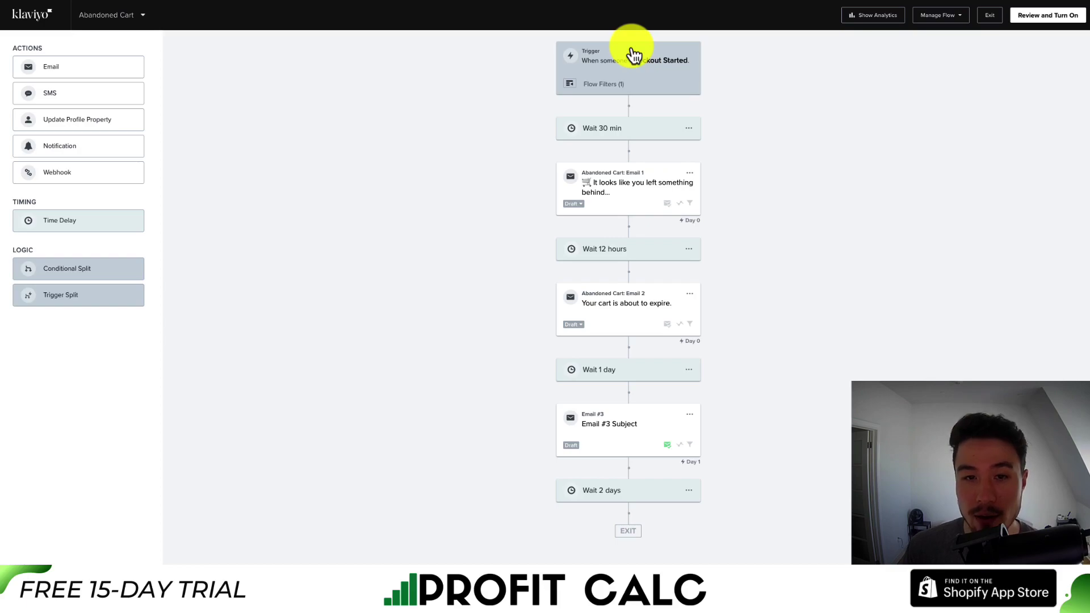
click(623, 66)
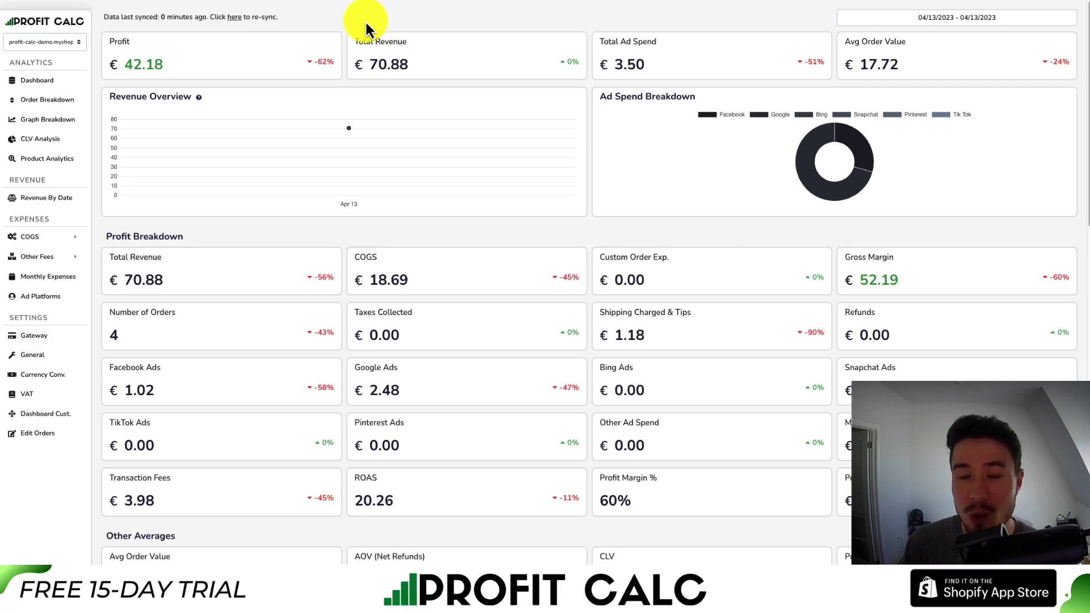
Switch the Profit Calc dashboard to the 04/07/2023 - 04/13/2023 date range
click(995, 18)
click(1053, 82)
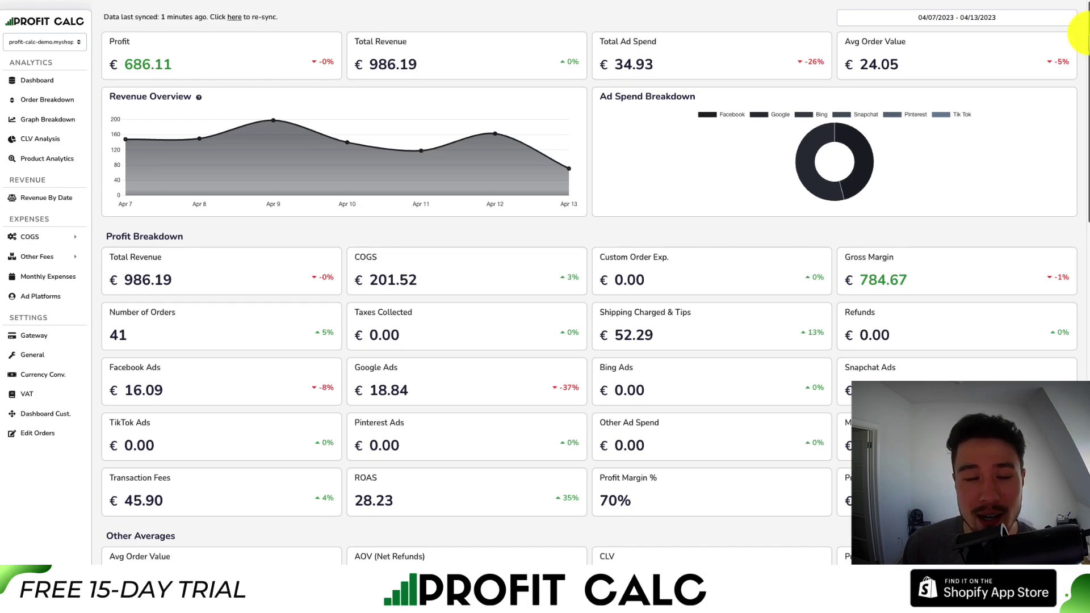
mouse_move(1084, 32)
mouse_down()
mouse_move(1079, 326)
mouse_move(1086, 33)
mouse_up()
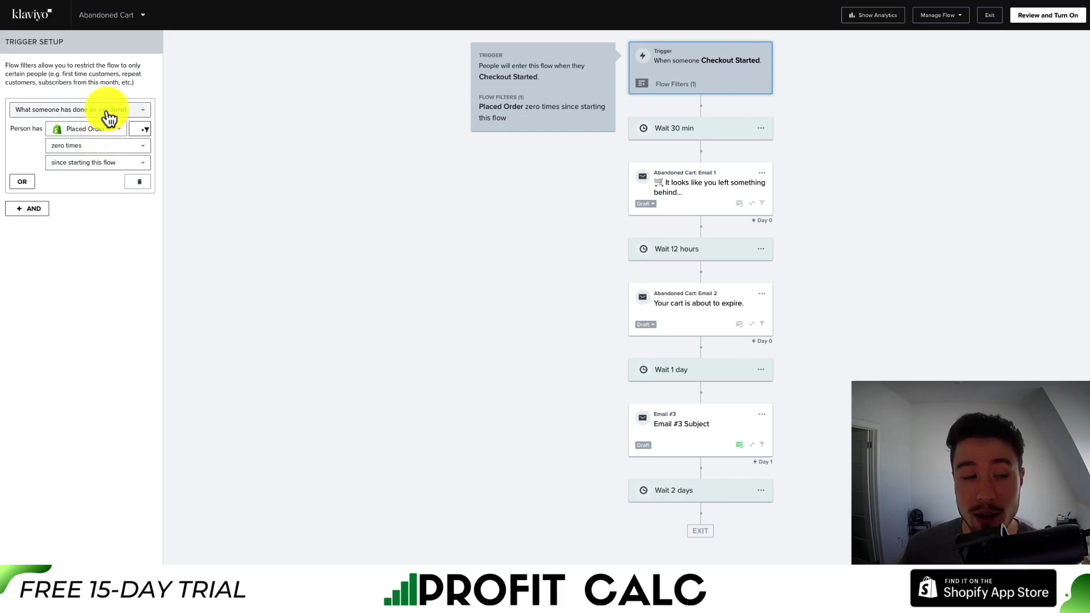
Close the flow filter editor to return to the Checkout Started trigger summary
click(230, 477)
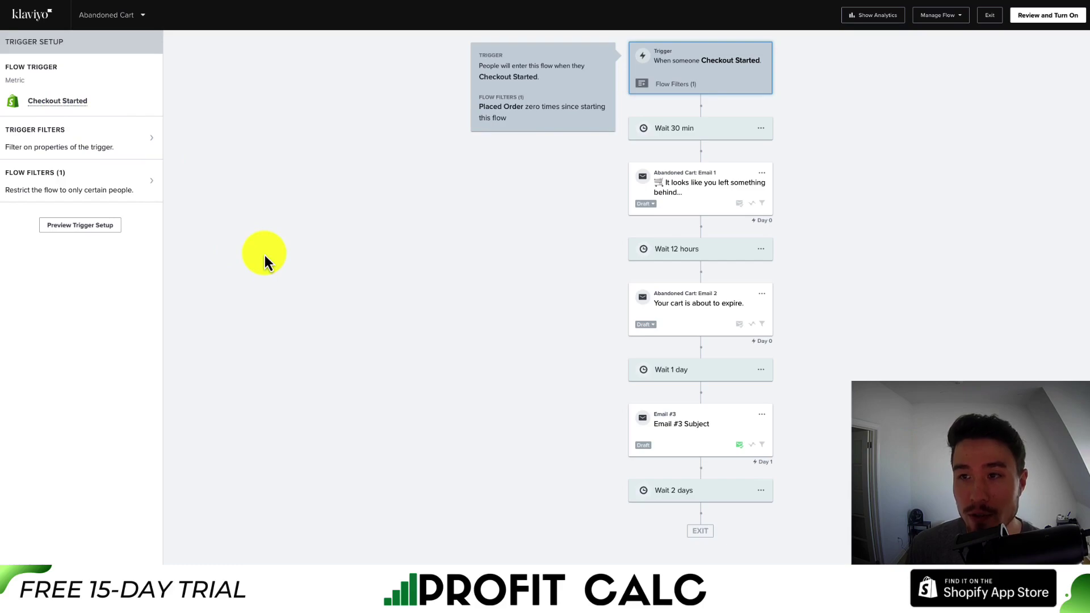
Show Email 1's details and Last 30 days analytics on every step, then exit to Flows
click(644, 173)
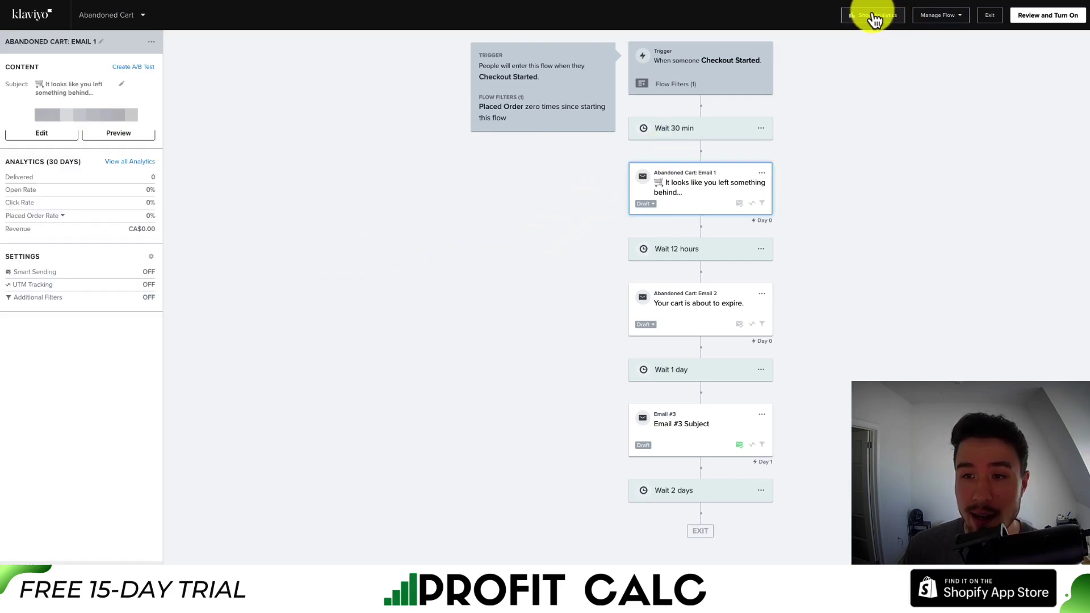
click(874, 17)
scroll(705, 155, down, 1)
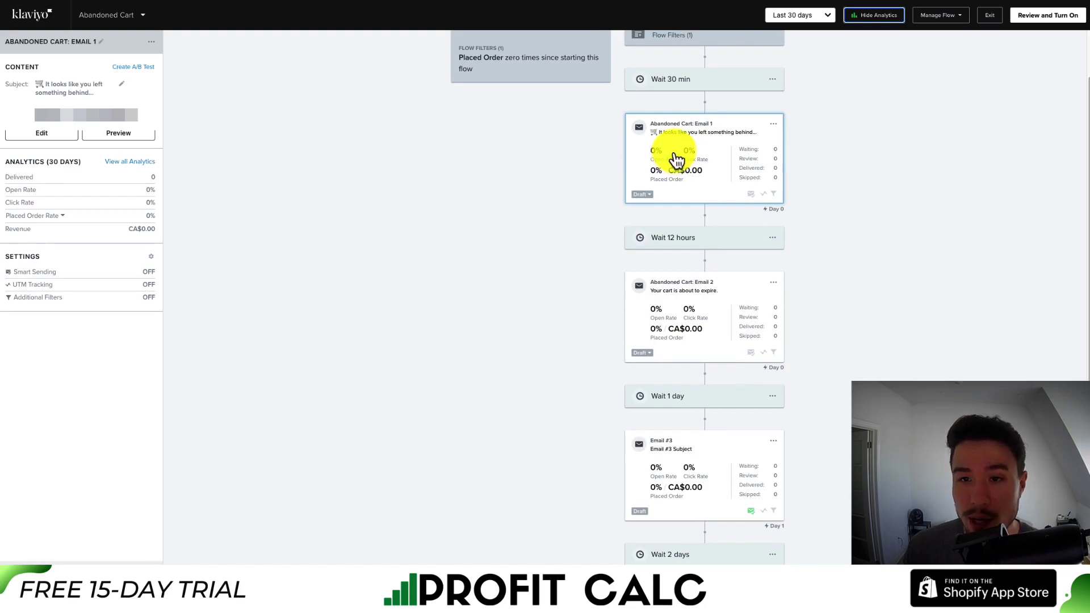
click(813, 15)
scroll(818, 86, down, 3)
scroll(824, 85, up, 3)
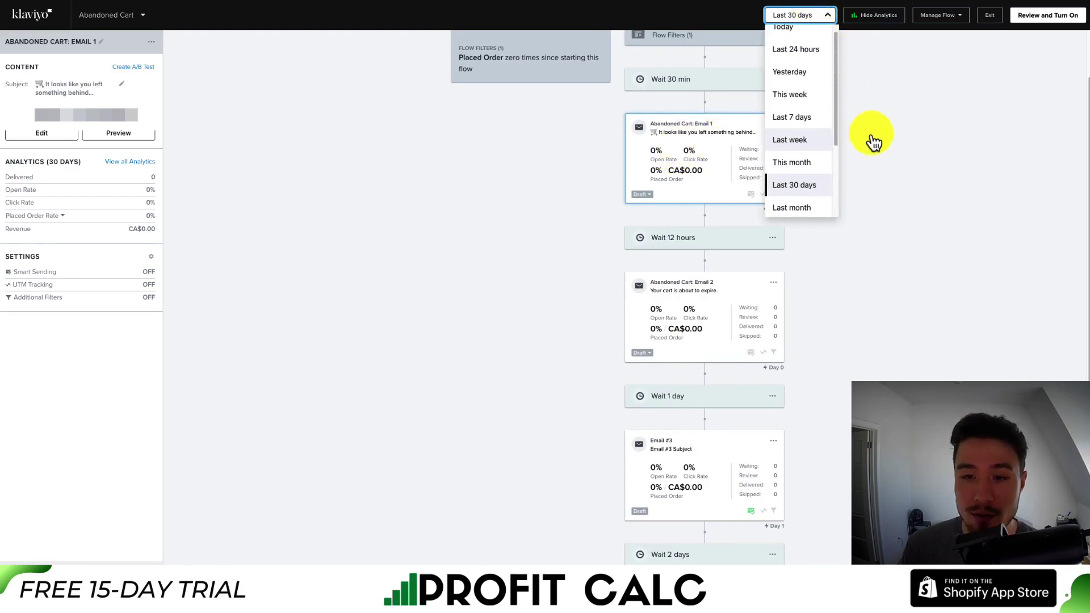
click(885, 163)
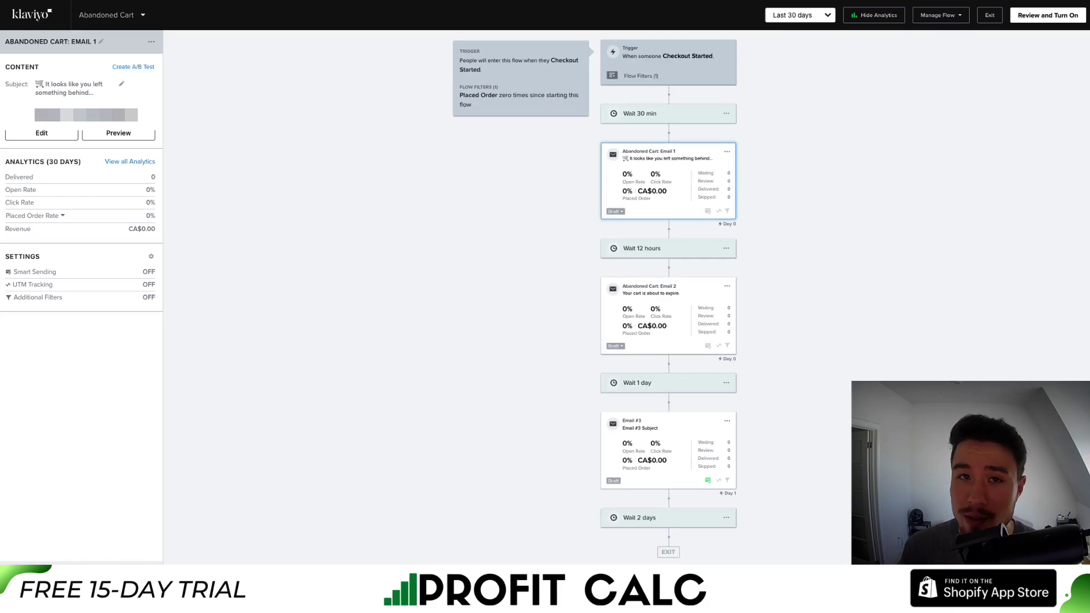
click(972, 33)
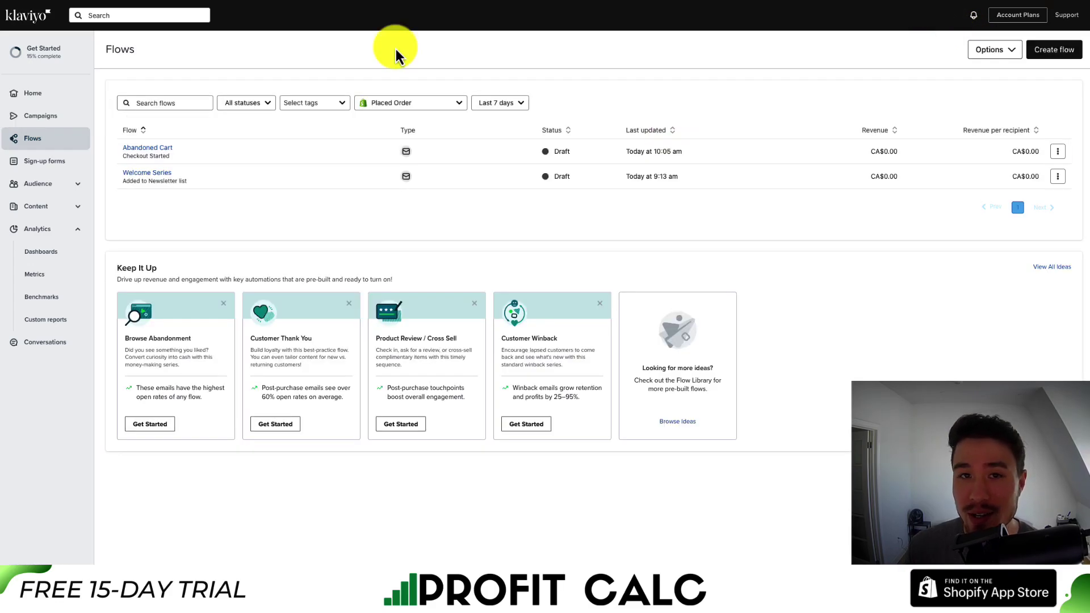
Create a blank flow from scratch named 'Test Flow'
click(1056, 50)
scroll(262, 250, down, 5)
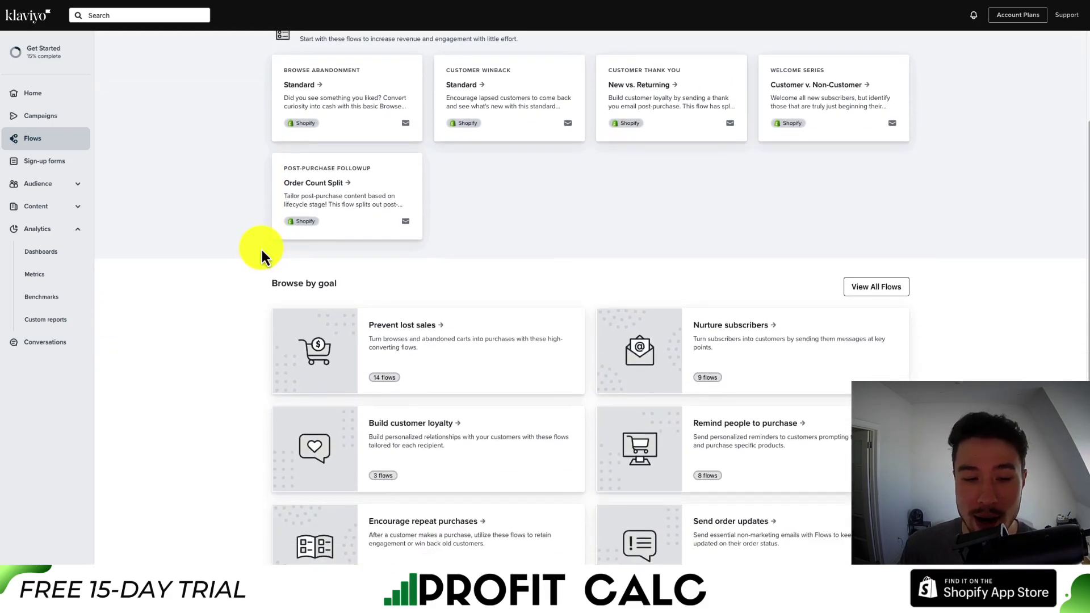
scroll(262, 250, up, 2)
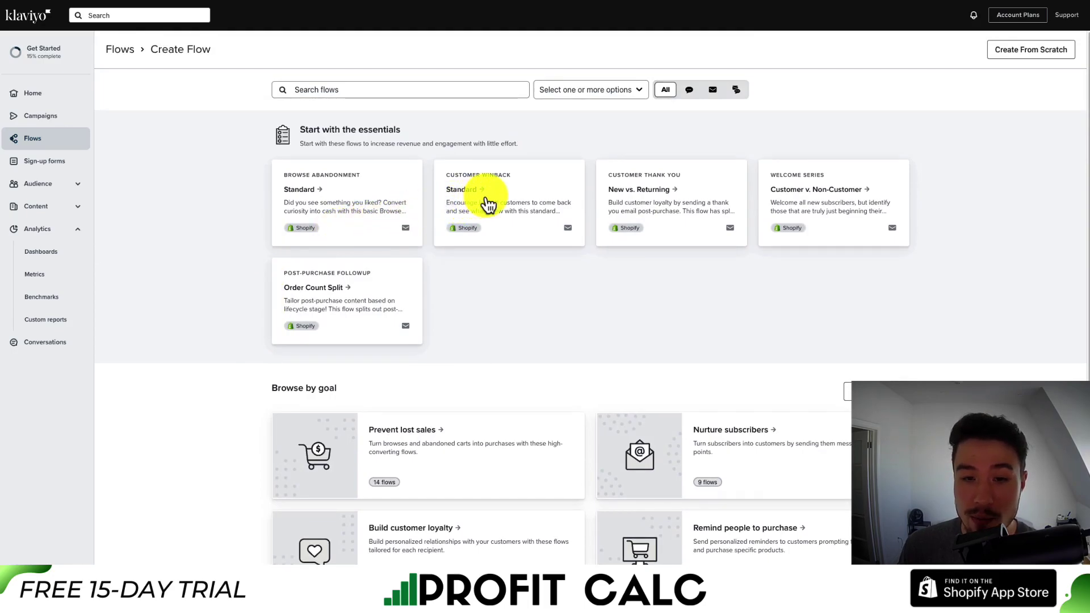
click(1031, 51)
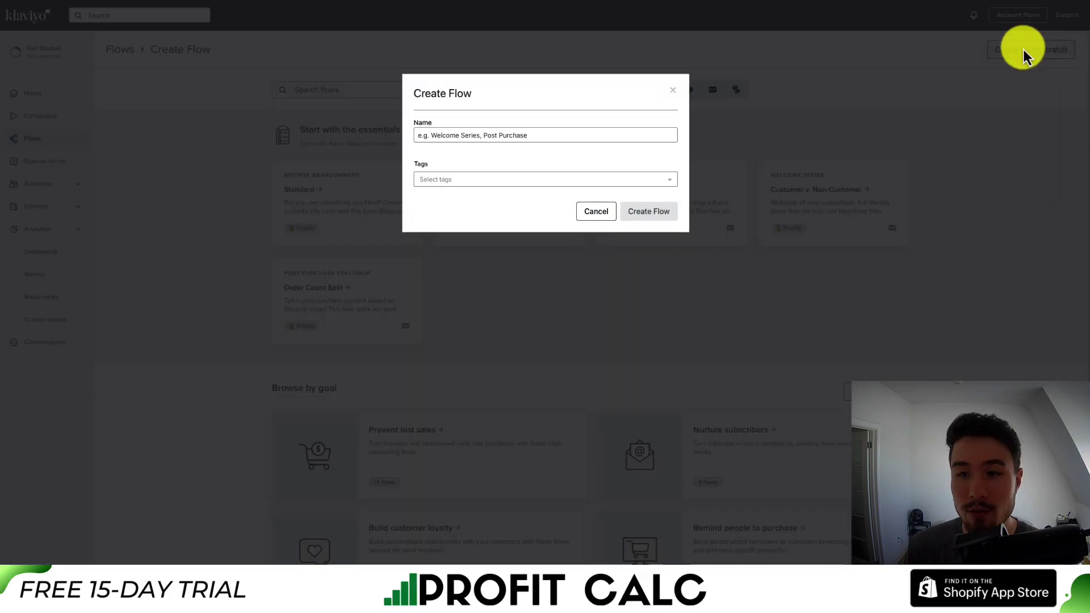
click(469, 136)
text(Test F)
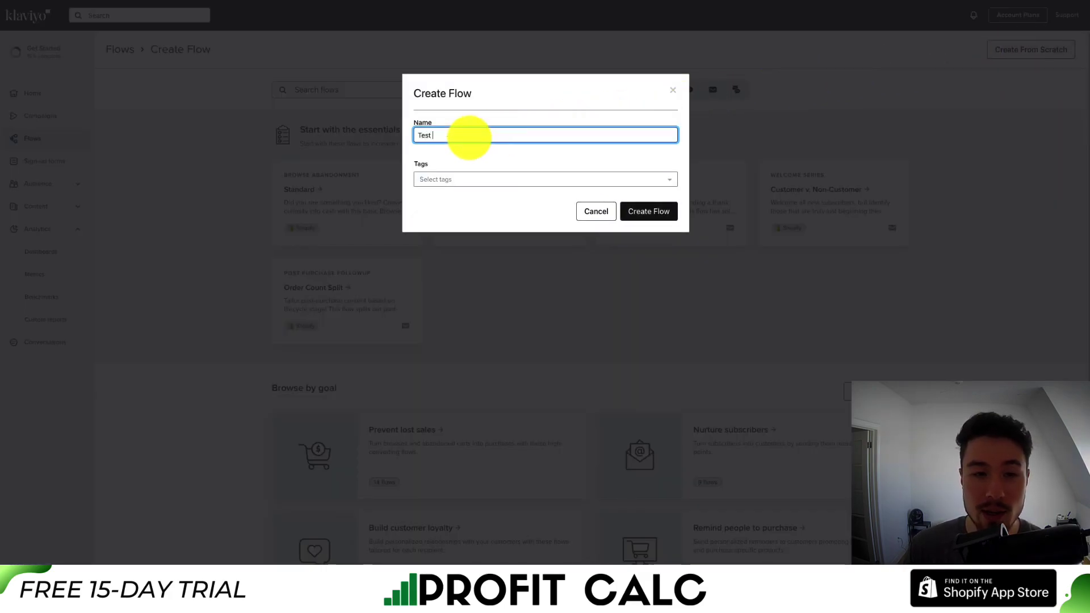
text(low)
key(Return)
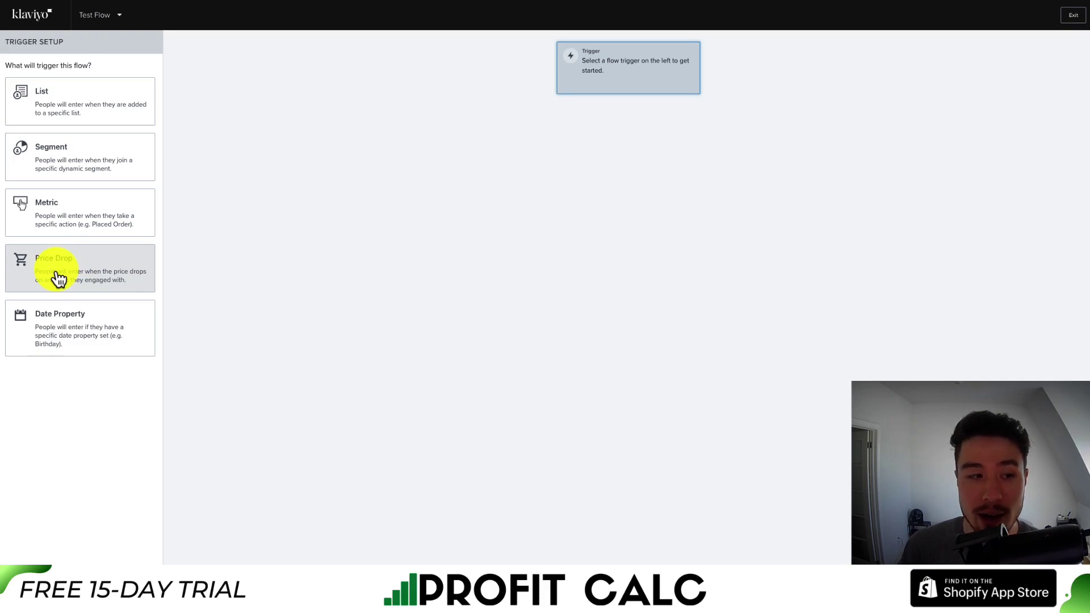
click(79, 289)
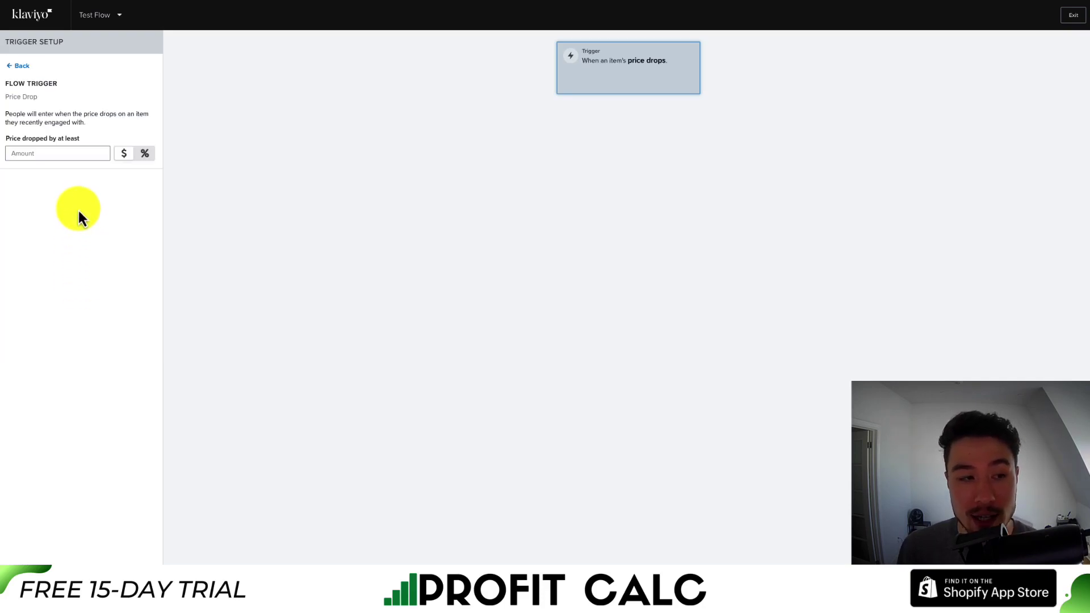
click(78, 155)
drag(24, 116, 76, 127)
click(111, 133)
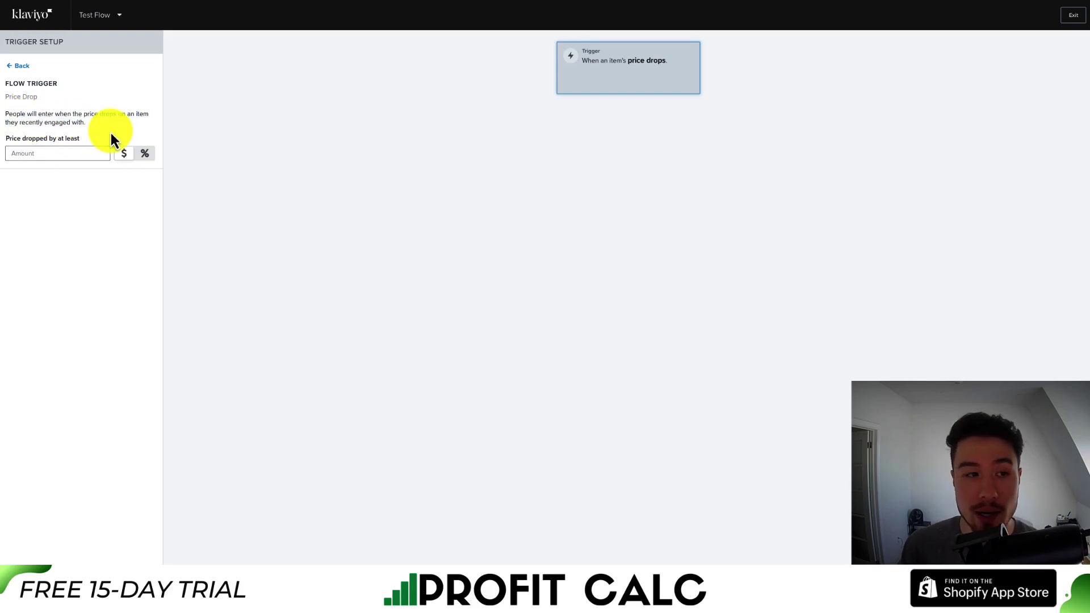
click(18, 67)
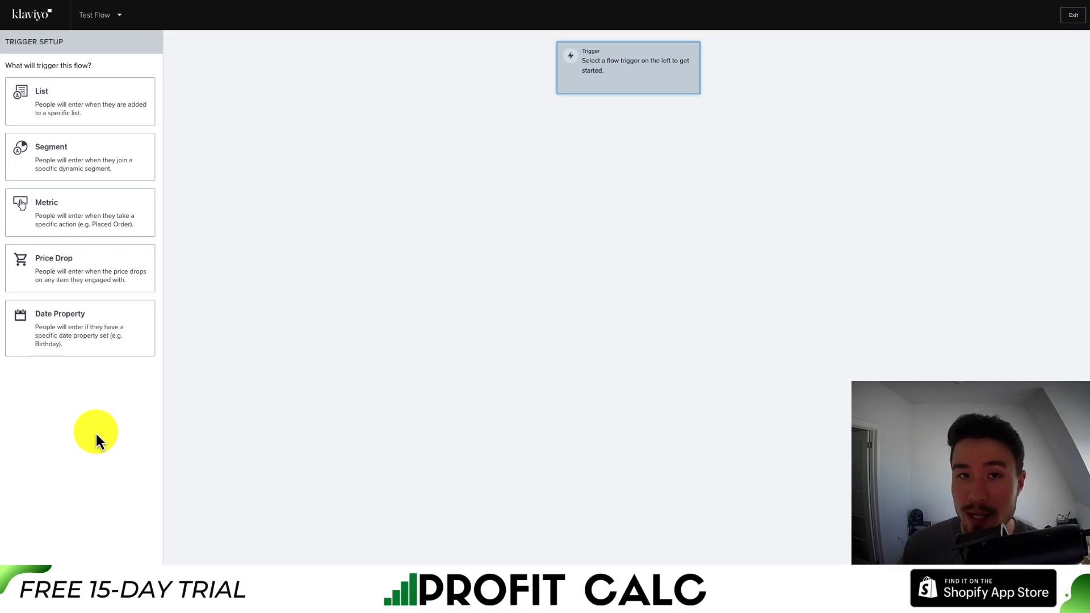
click(58, 352)
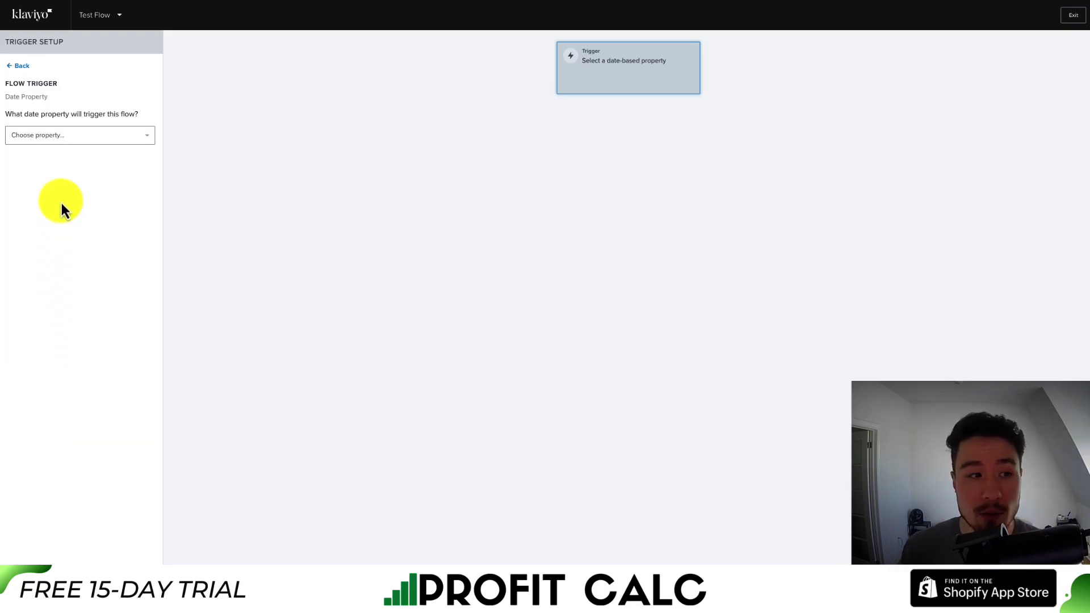
click(61, 136)
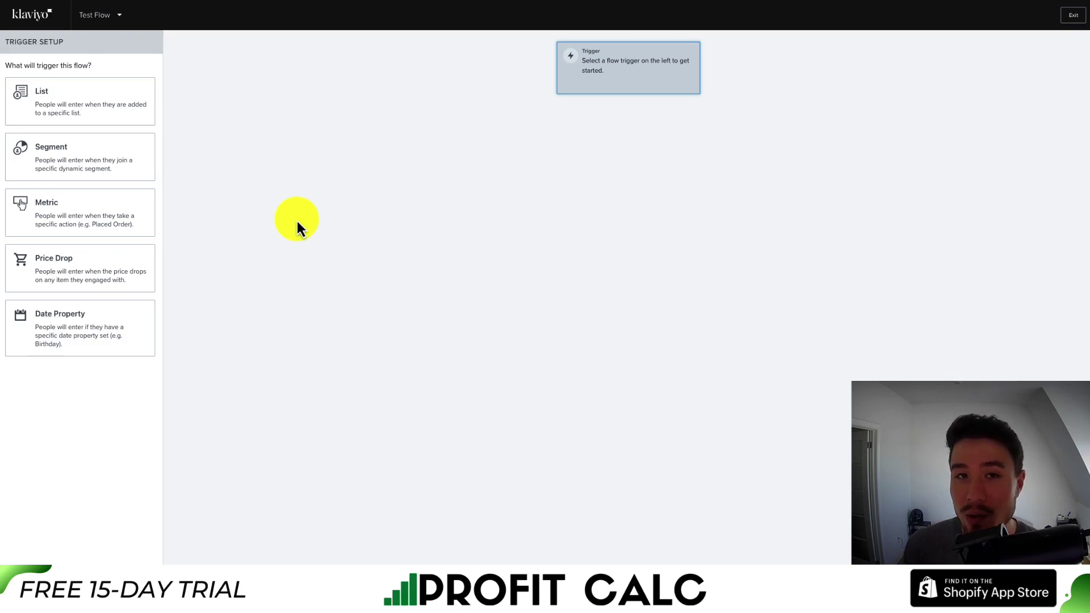
click(1073, 15)
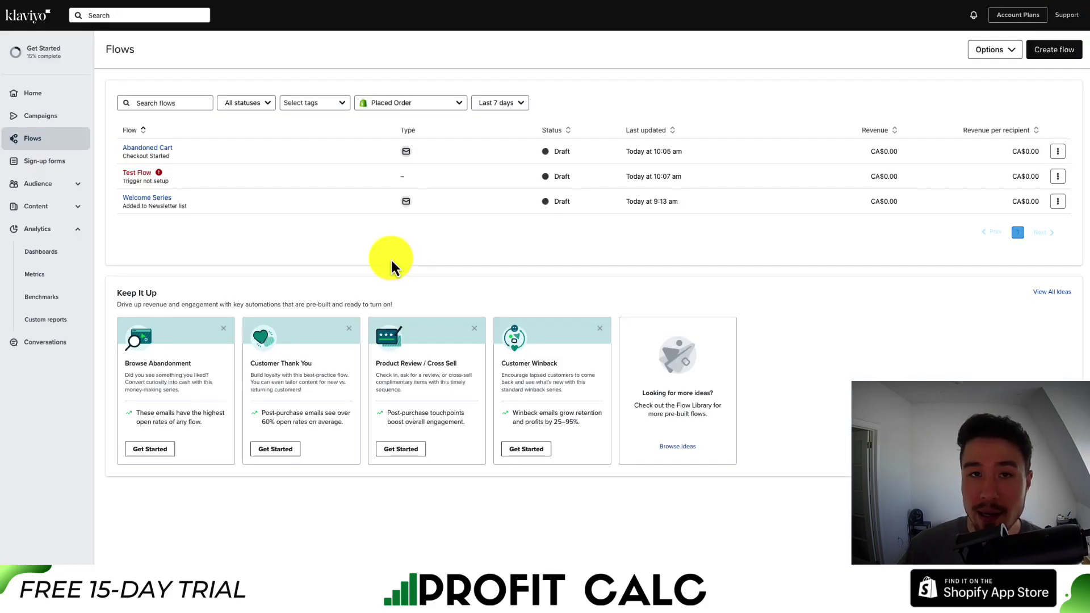